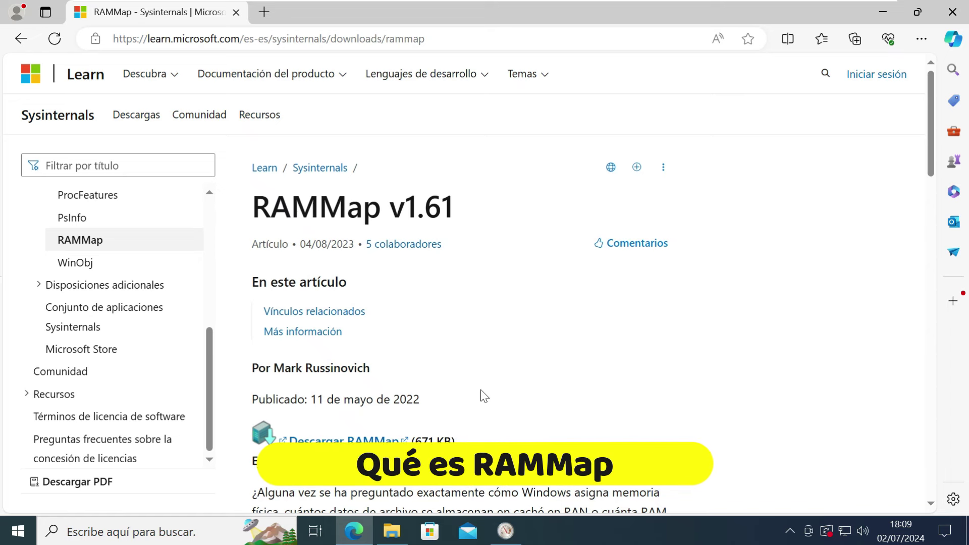
Step: Read through the RAMMap v1.61 page, covering its description, views, related links and supported Windows versions
scroll(483, 395, down, 3)
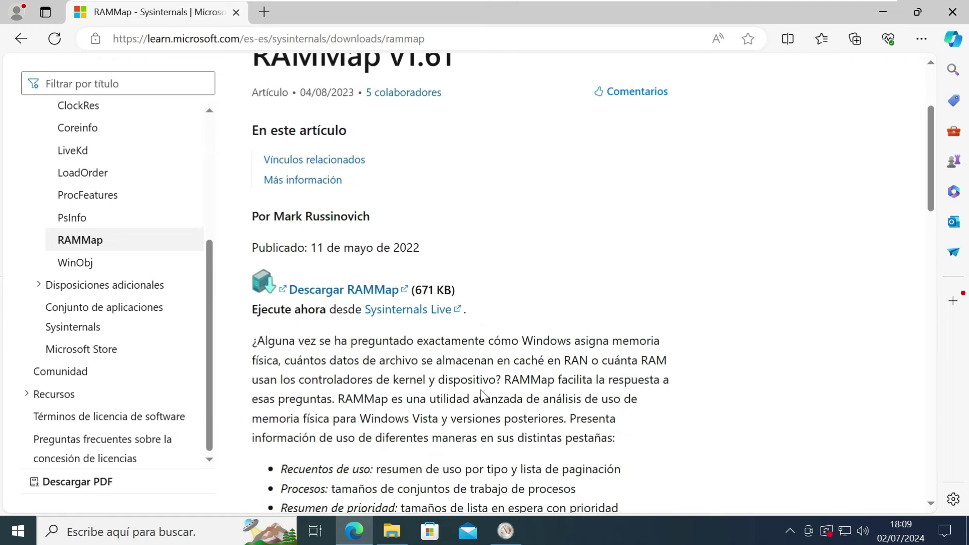
scroll(484, 396, down, 3)
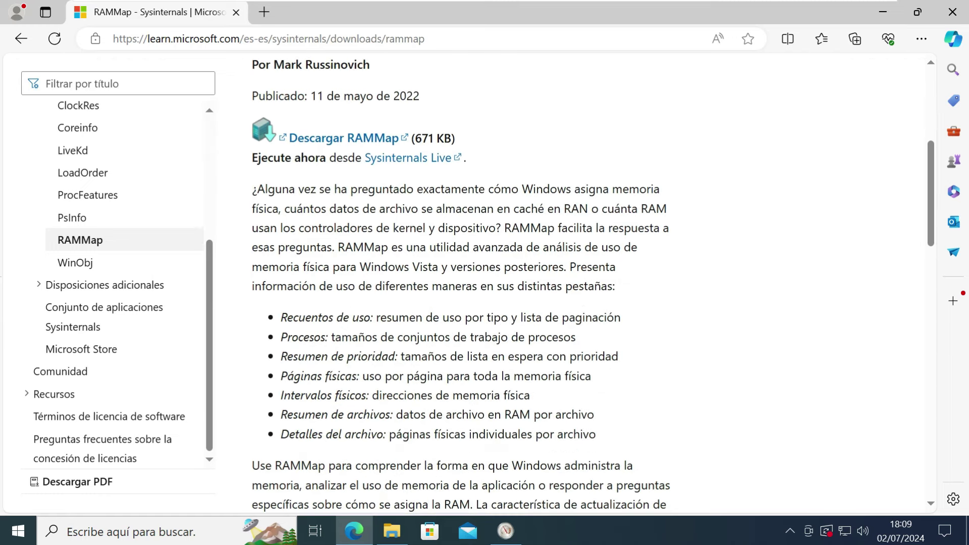
scroll(464, 283, down, 2)
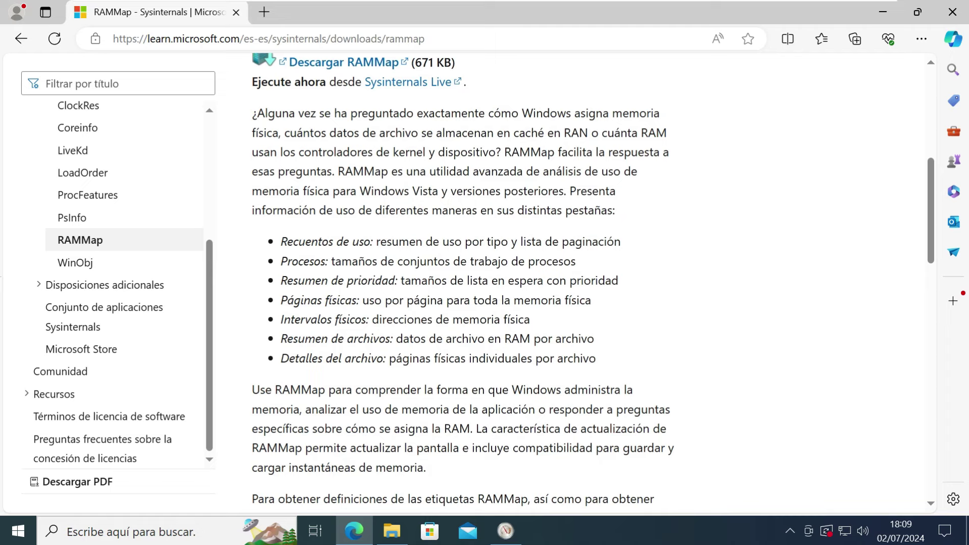
scroll(483, 395, down, 2)
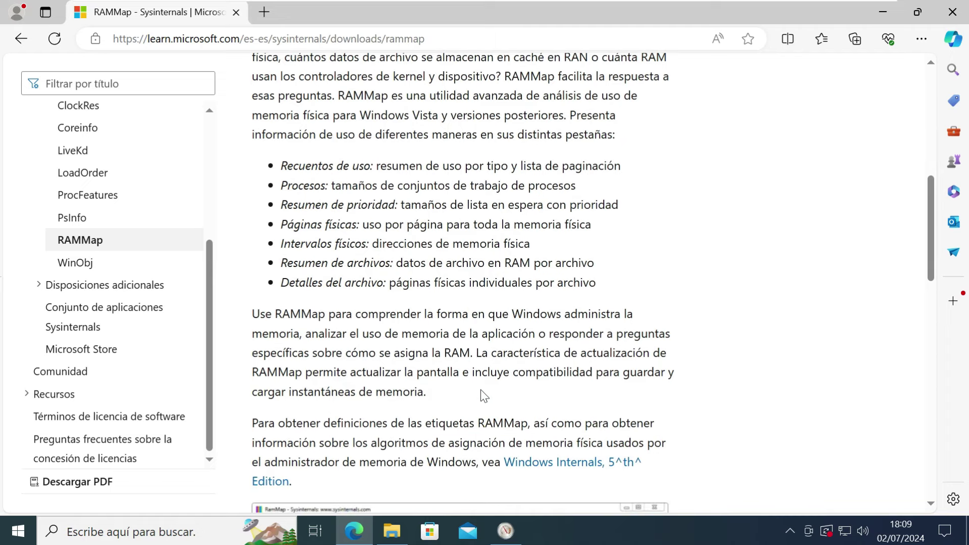
scroll(483, 396, down, 2)
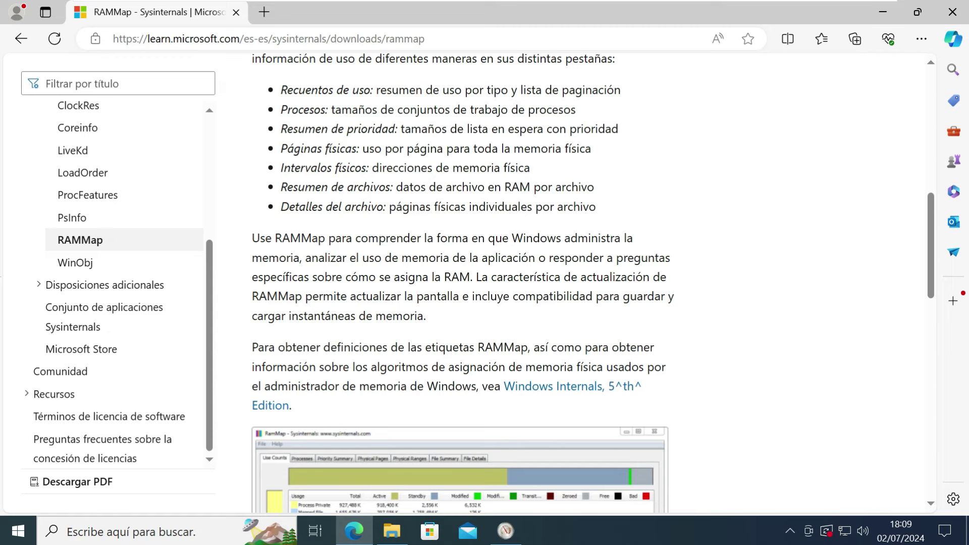
scroll(481, 394, down, 2)
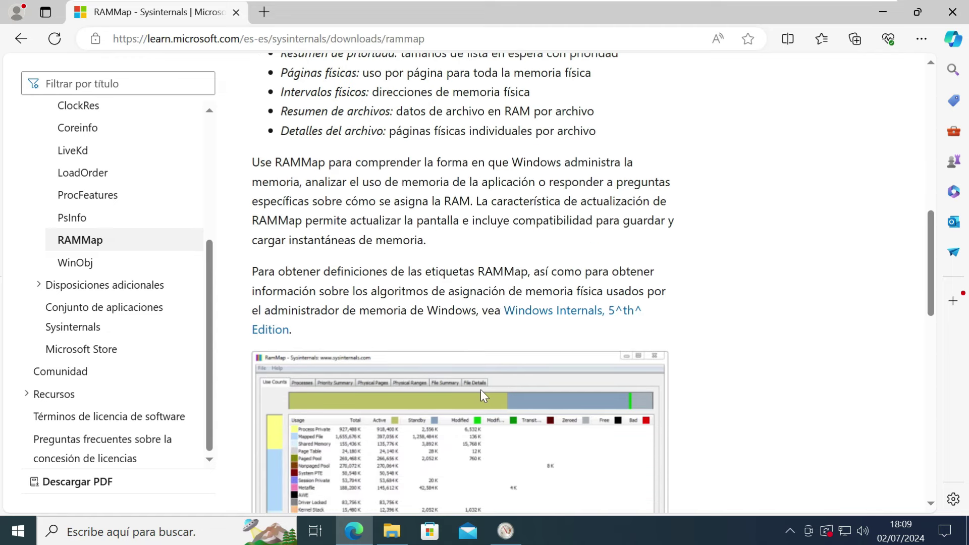
scroll(481, 390, down, 2)
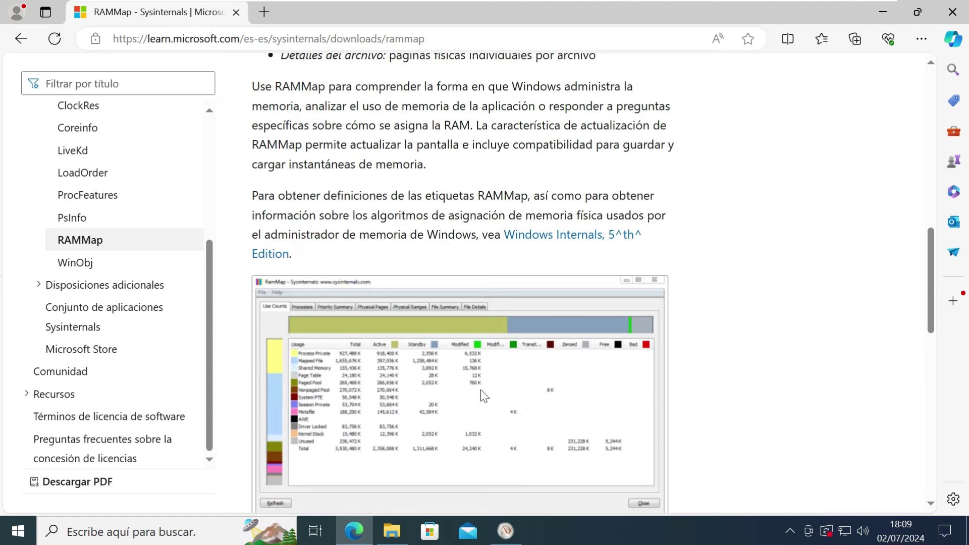
scroll(481, 390, down, 4)
scroll(480, 389, up, 6)
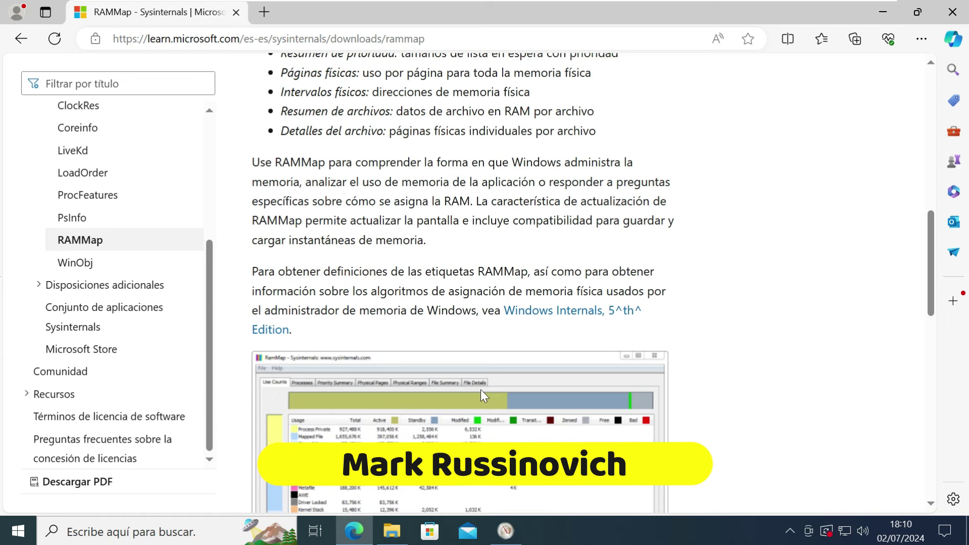
scroll(480, 389, down, 3)
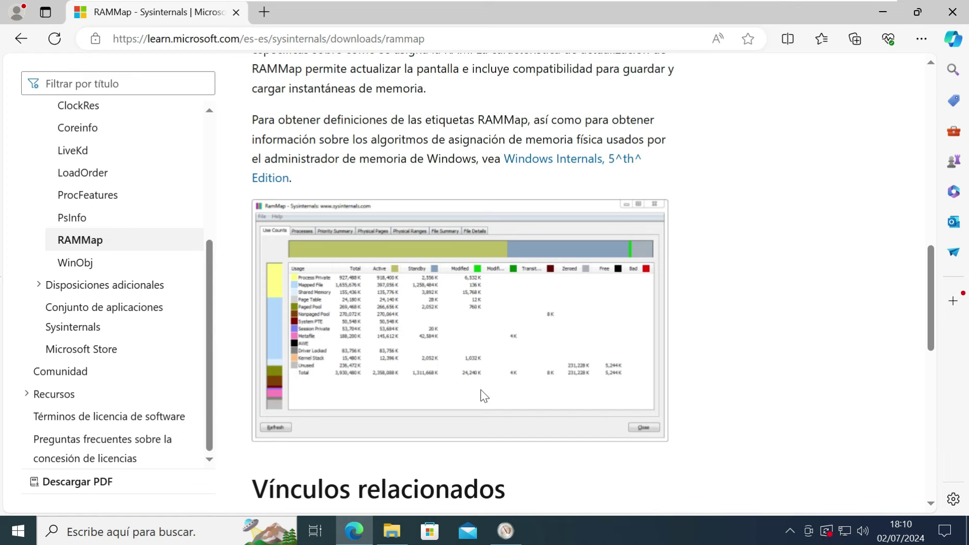
scroll(483, 396, down, 3)
scroll(482, 396, down, 5)
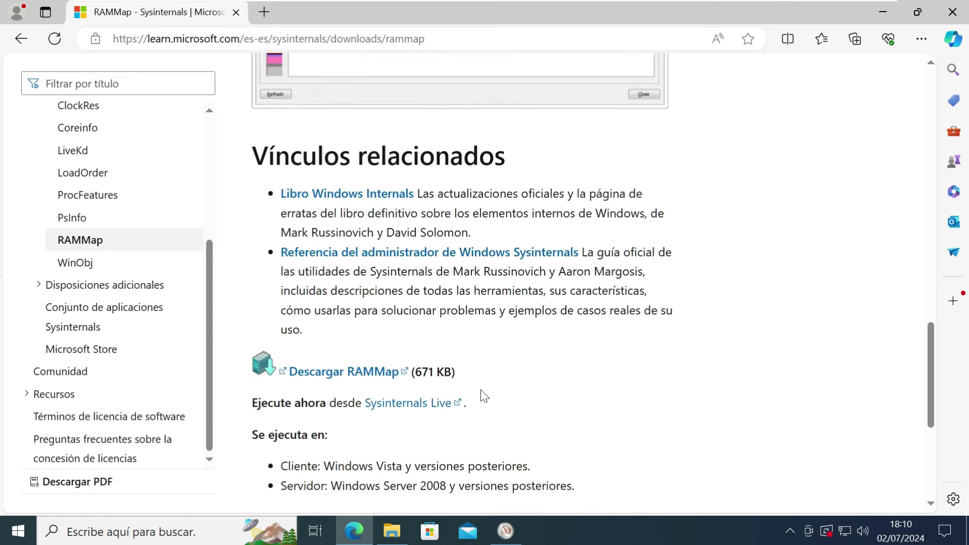
scroll(480, 391, down, 5)
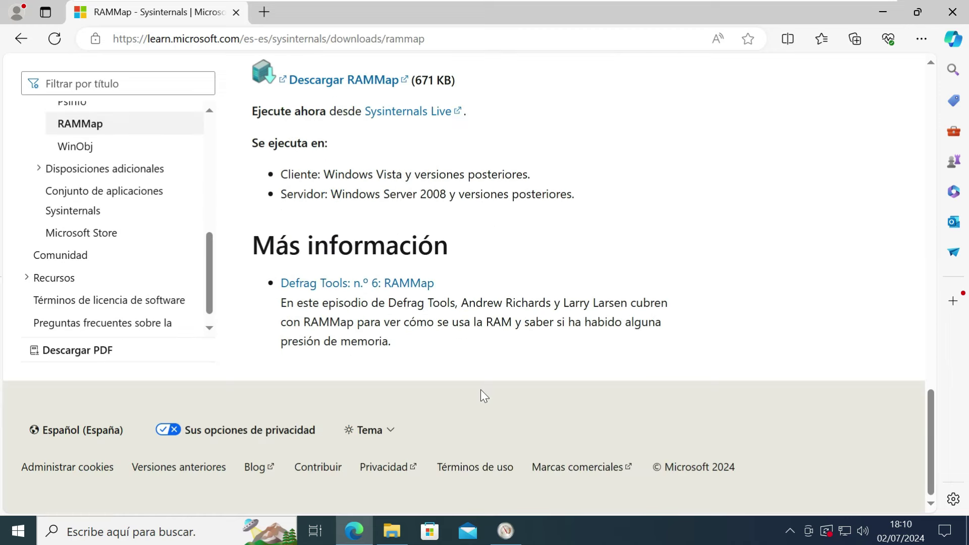
Step: Download RAMMap from the Sysinternals page and open the Descargas folder containing the zip
scroll(481, 390, up, 6)
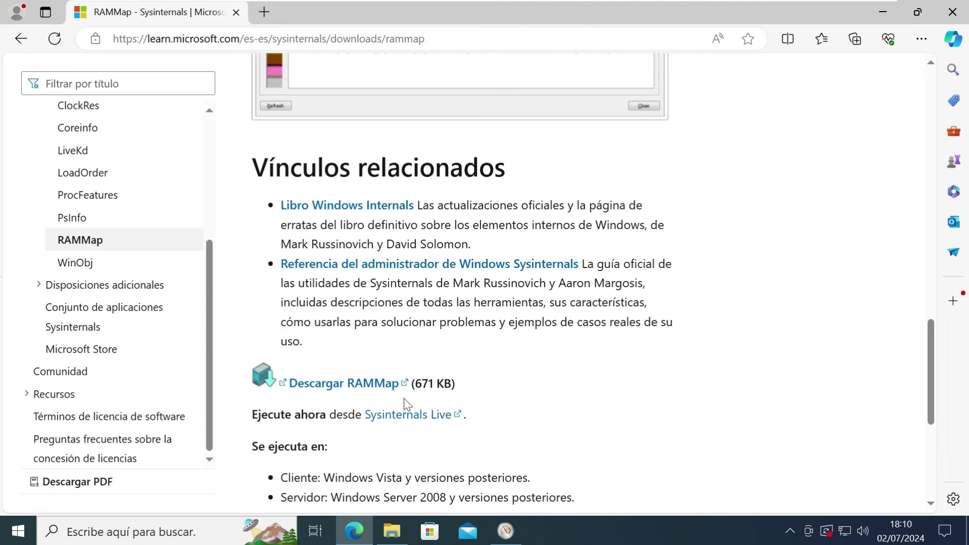
click(374, 389)
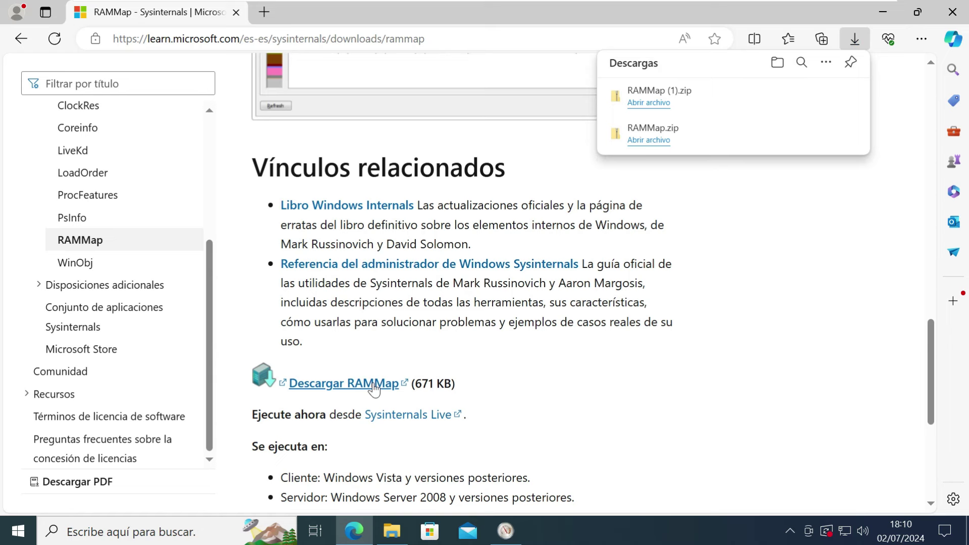
click(654, 140)
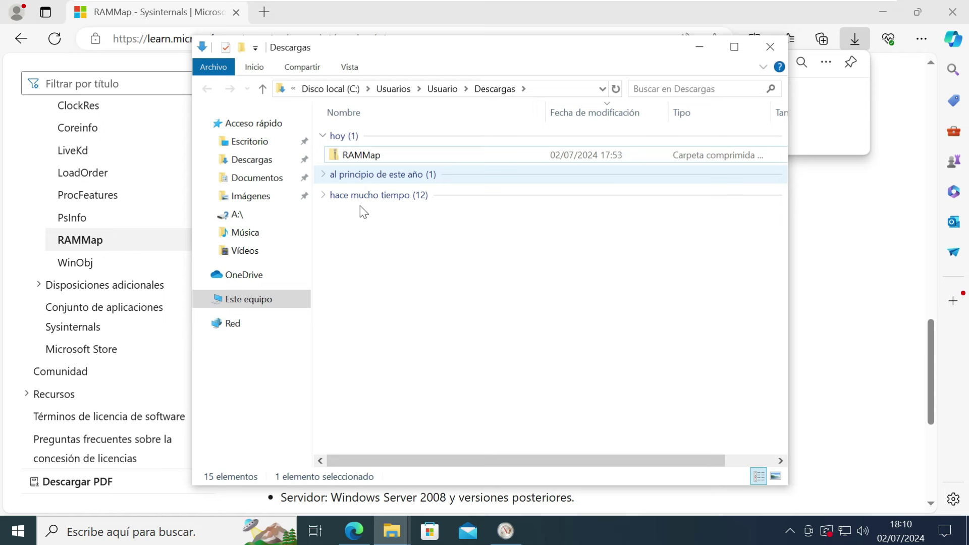
Step: Extract the whole RAMMap zip into a RAMMap folder inside Descargas
click(369, 156)
right_click(387, 156)
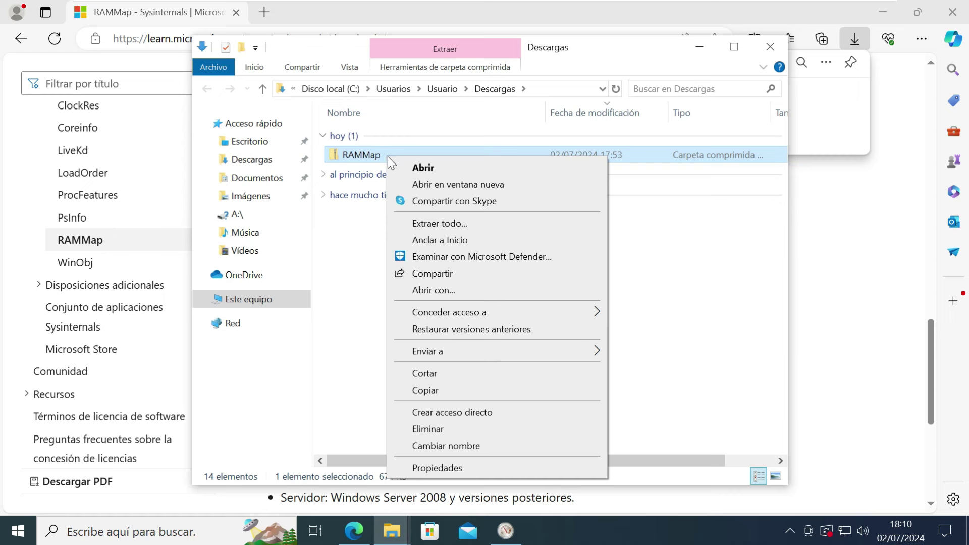
click(415, 223)
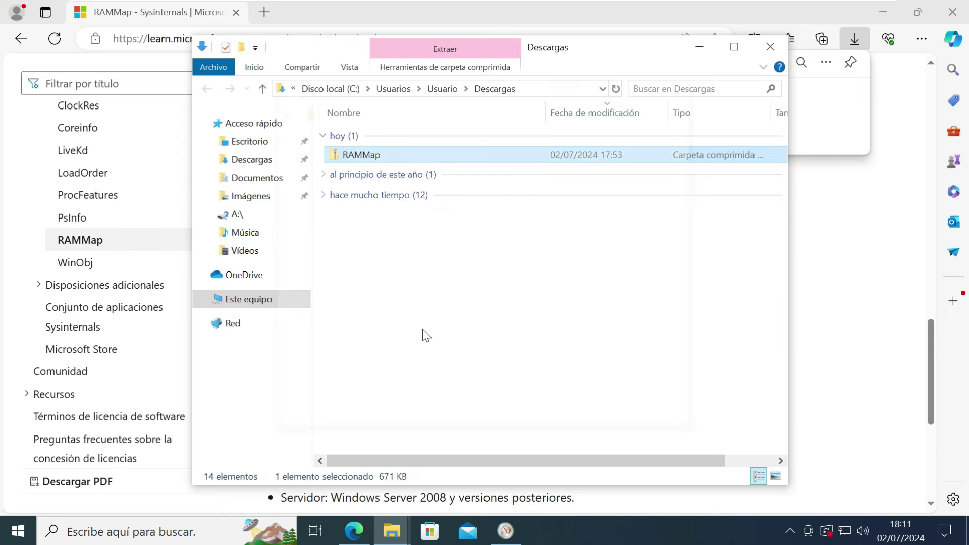
click(590, 419)
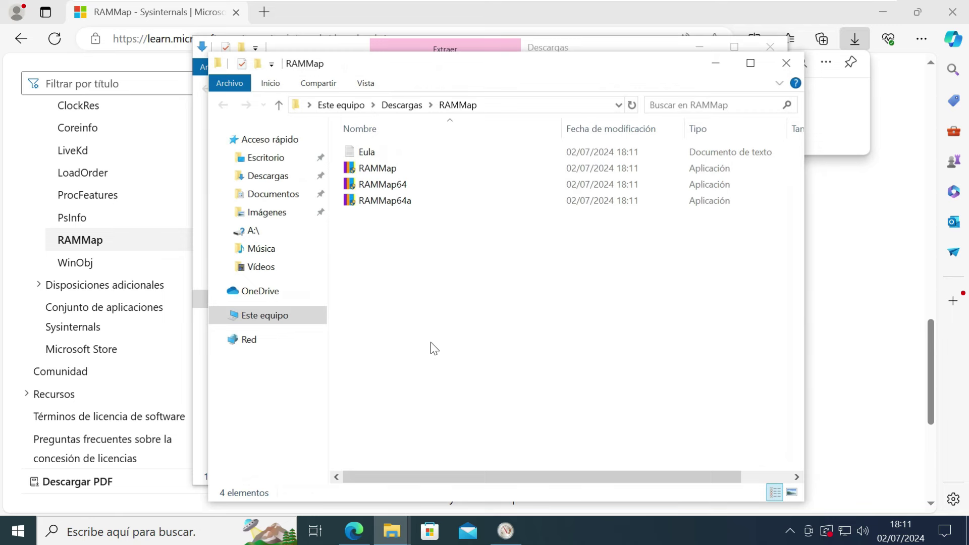
Step: Clear the desktop by minimizing the Descargas and browser windows, keeping only the extracted RAMMap folder window in full view
drag(685, 63, 671, 146)
click(761, 64)
click(783, 47)
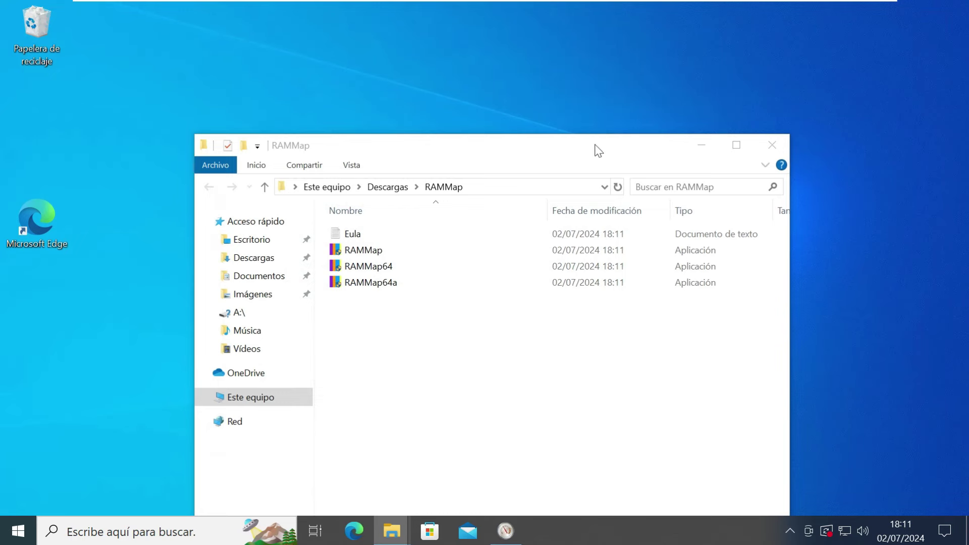
drag(594, 150, 640, 63)
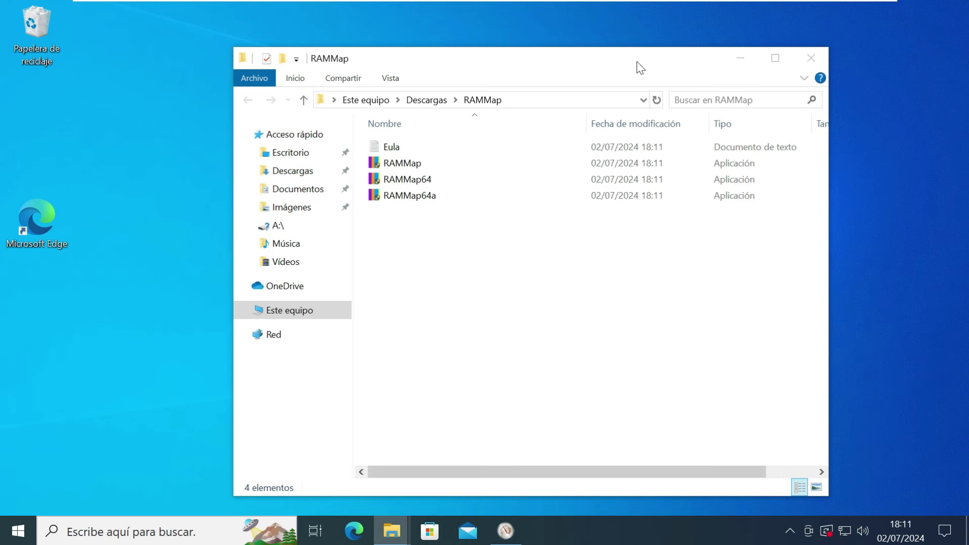
Step: Compare the RAMMap and RAMMap64 executables in the extracted folder, leaving RAMMap64 selected
click(429, 180)
click(420, 169)
click(420, 183)
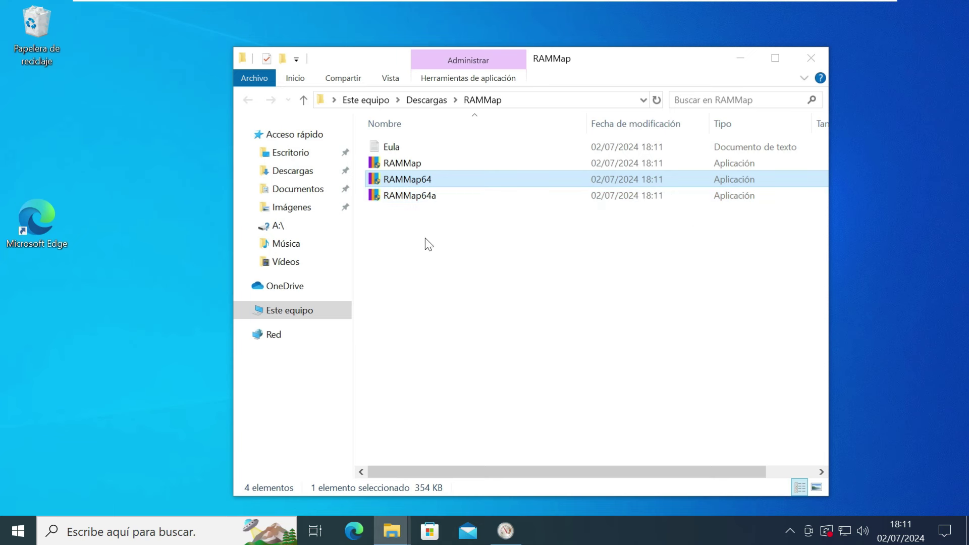
click(410, 164)
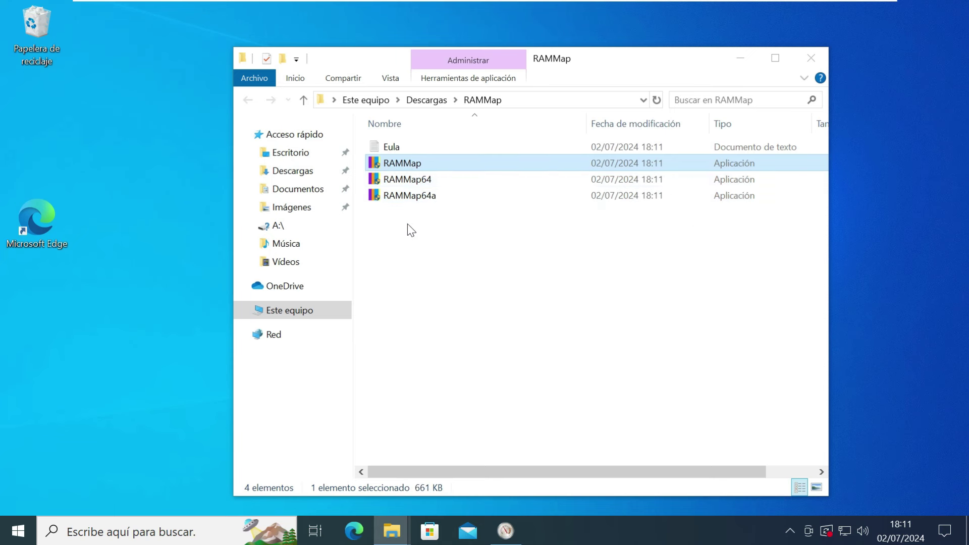
click(417, 179)
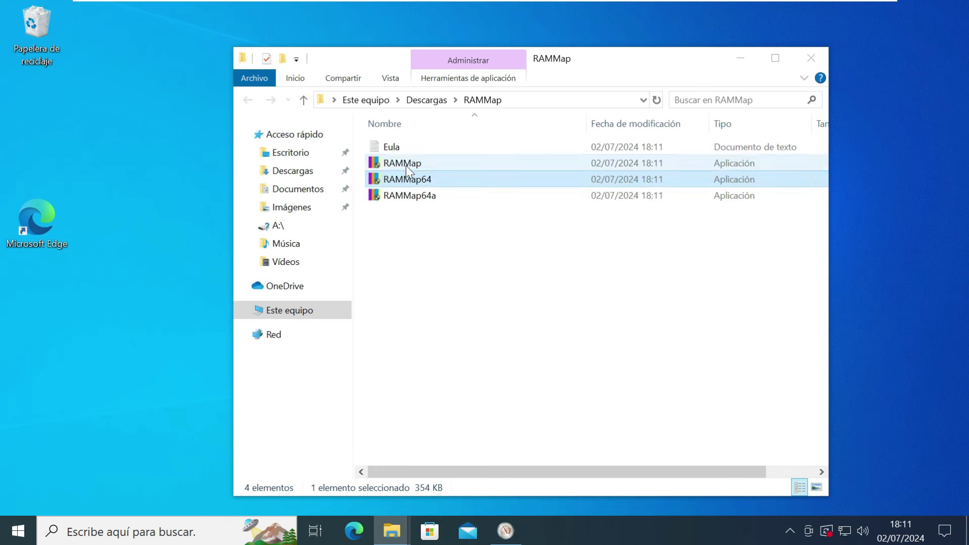
click(406, 165)
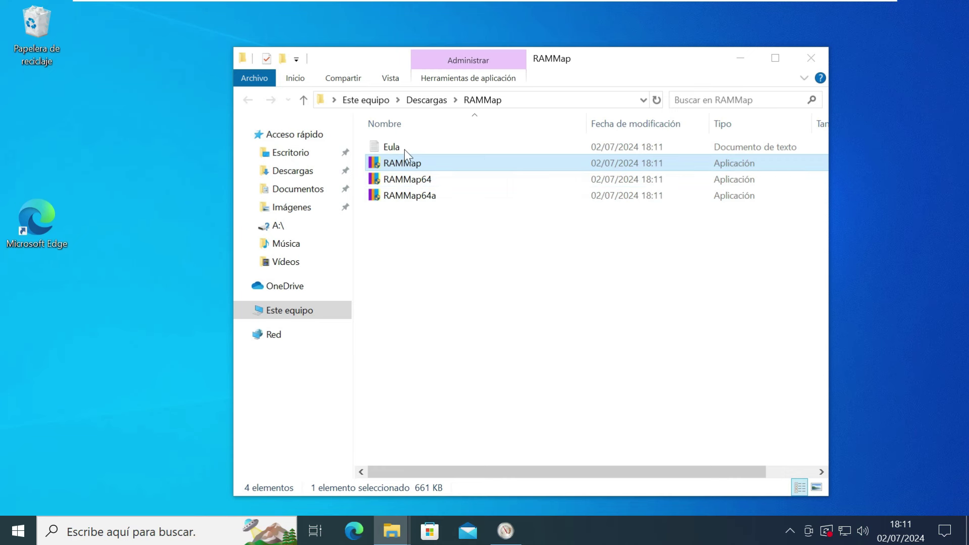
mouse_move(409, 164)
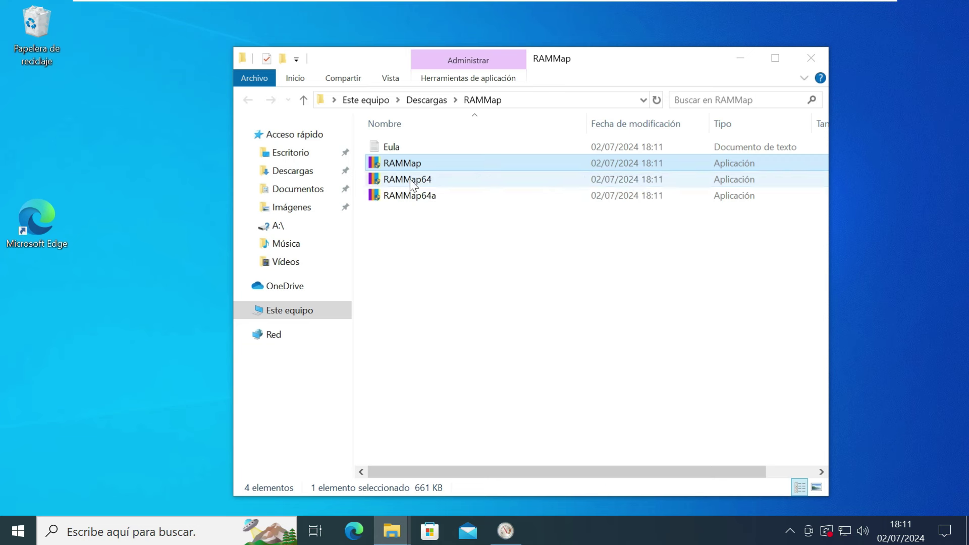
click(412, 180)
click(104, 383)
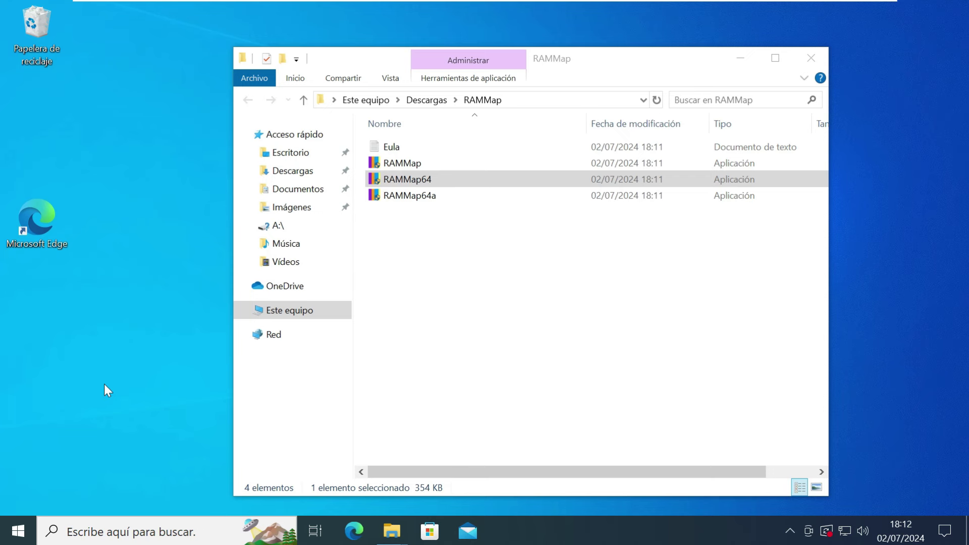
Step: Search Windows for "monitor", open Monitor de recursos and show its Memoria view
click(16, 531)
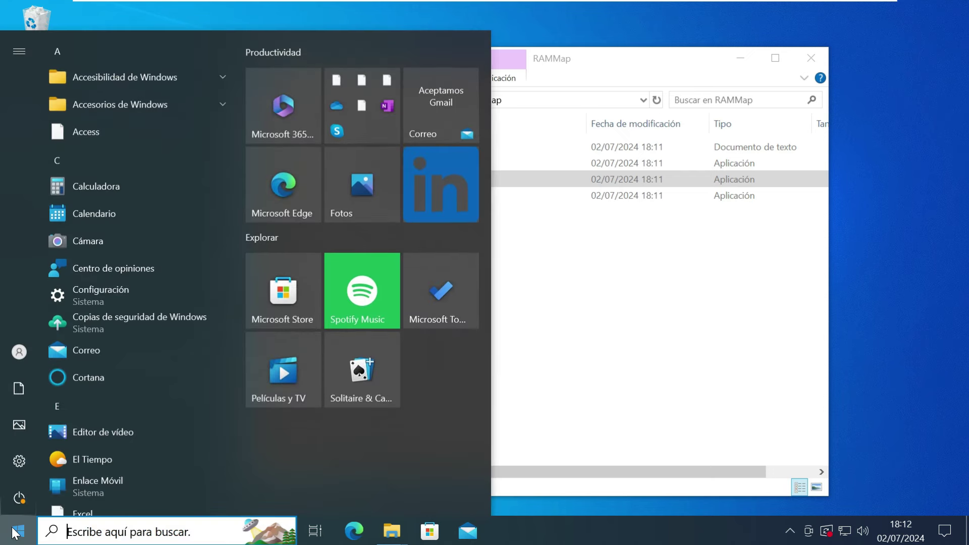
text(monitor)
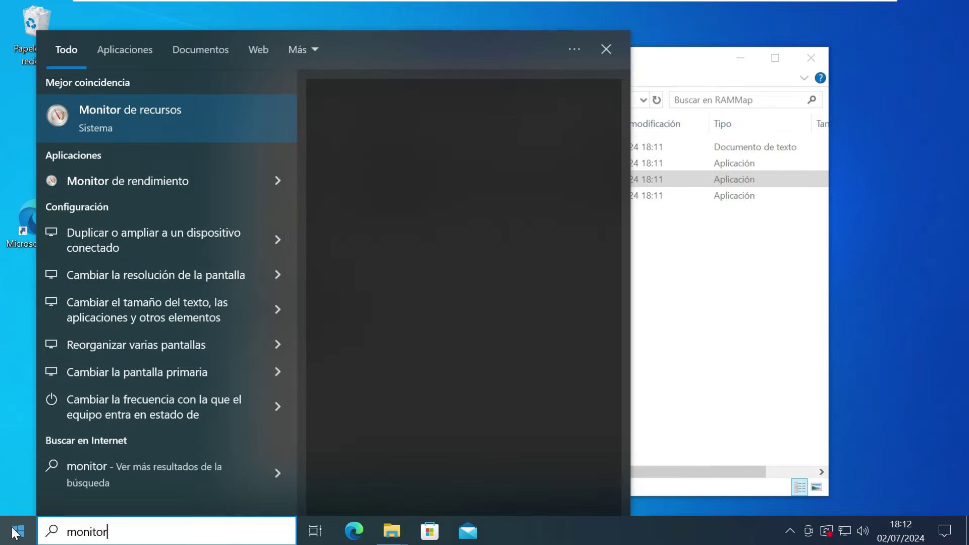
click(156, 113)
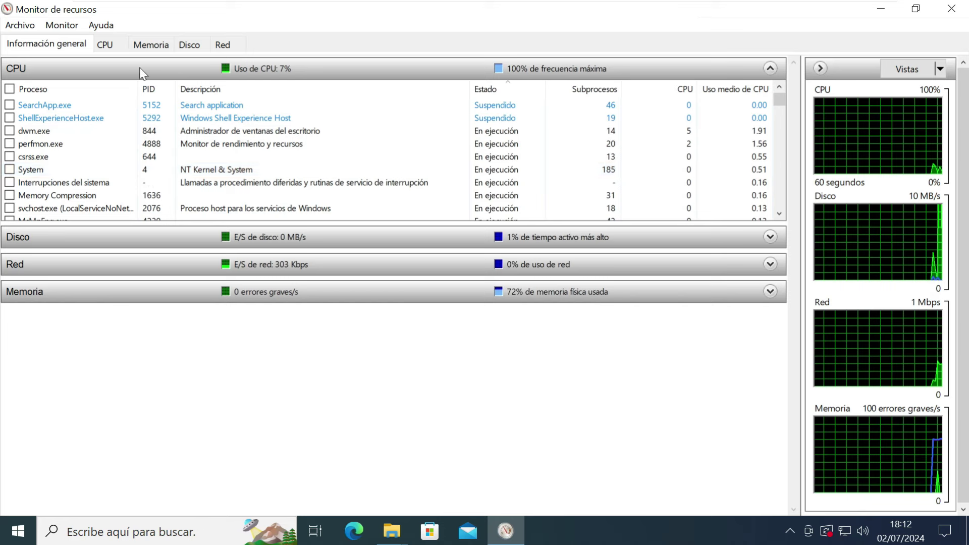
click(145, 47)
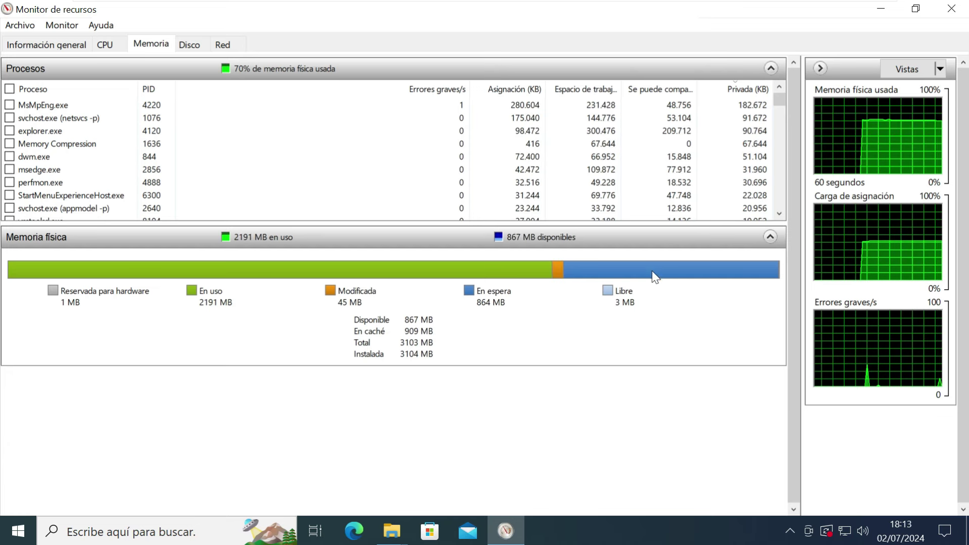
Step: Close Microsoft Edge and check the standby and free portions of physical memory in Monitor de recursos
mouse_move(662, 273)
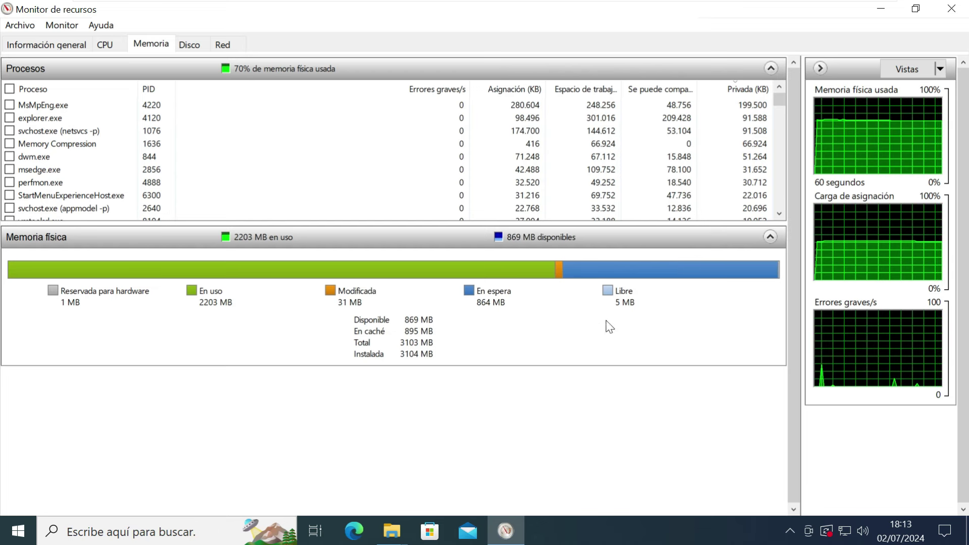
click(369, 529)
click(411, 386)
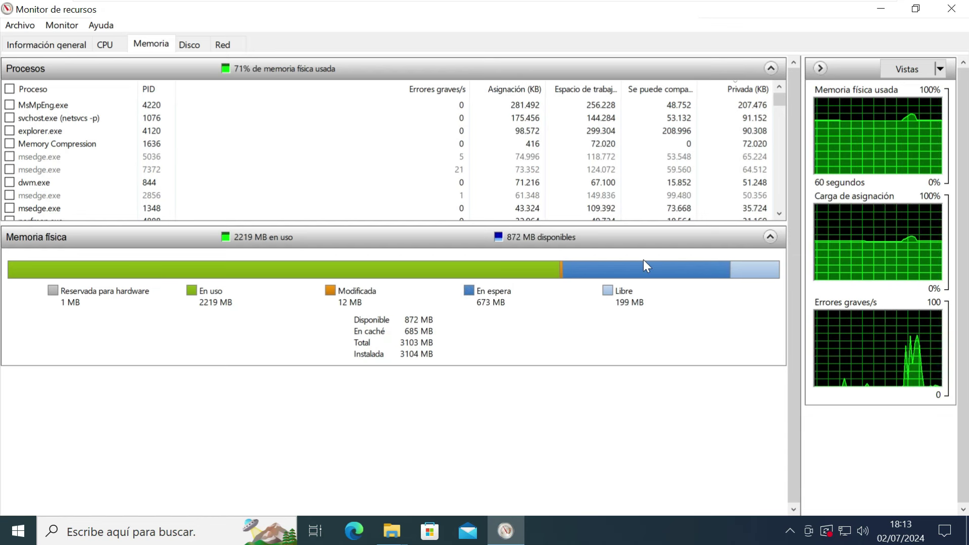
Step: Run RAMMap64 from the extracted RAMMap folder, allow it to make changes to the device, and close the folder window
click(399, 533)
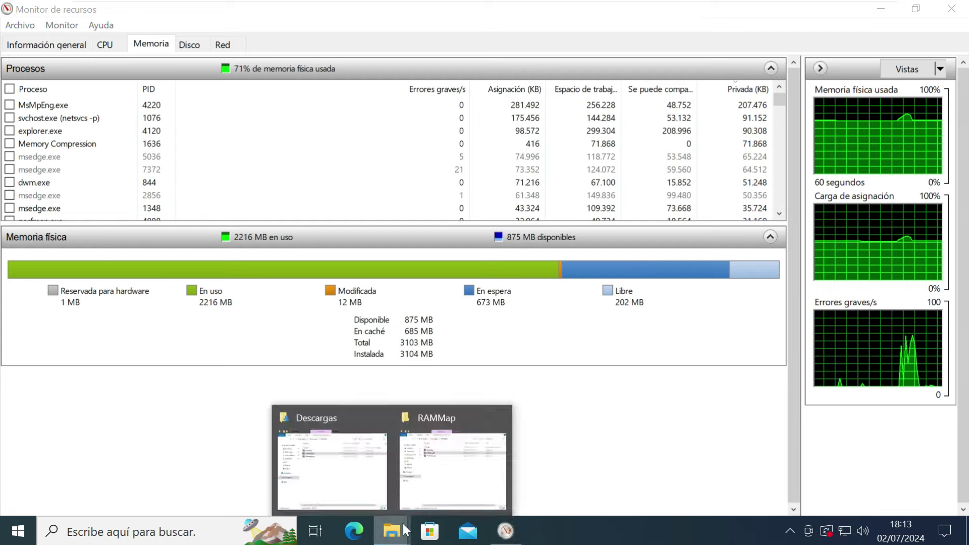
click(438, 481)
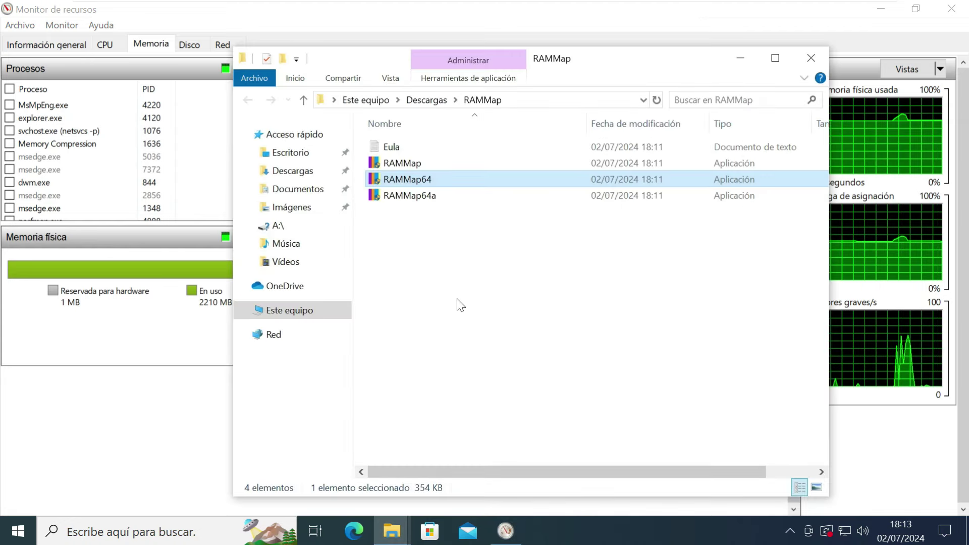
drag(602, 62, 599, 129)
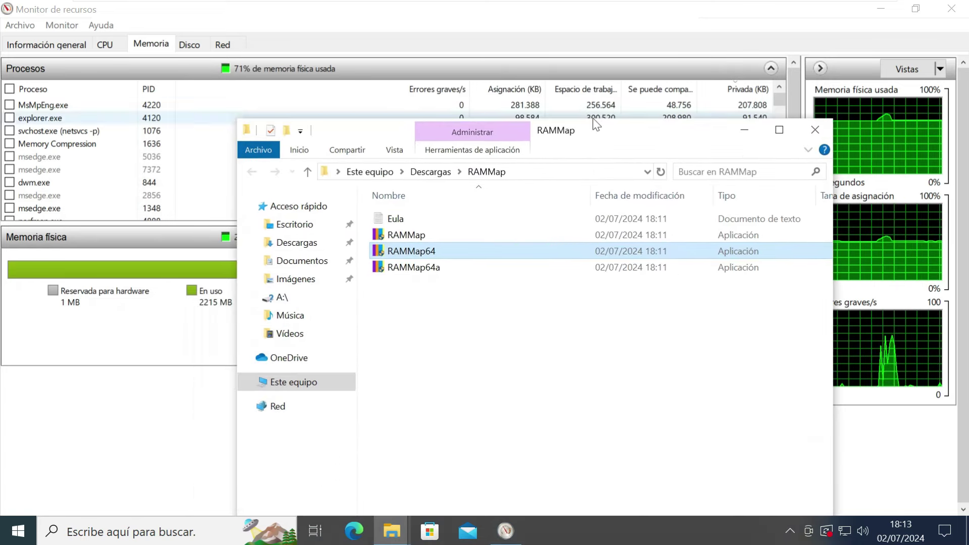
double_click(435, 256)
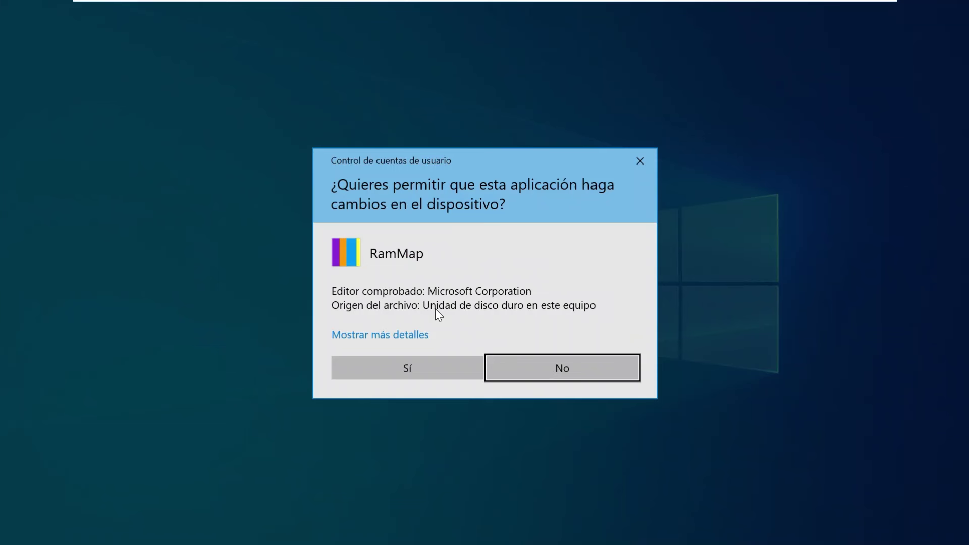
click(380, 366)
click(815, 130)
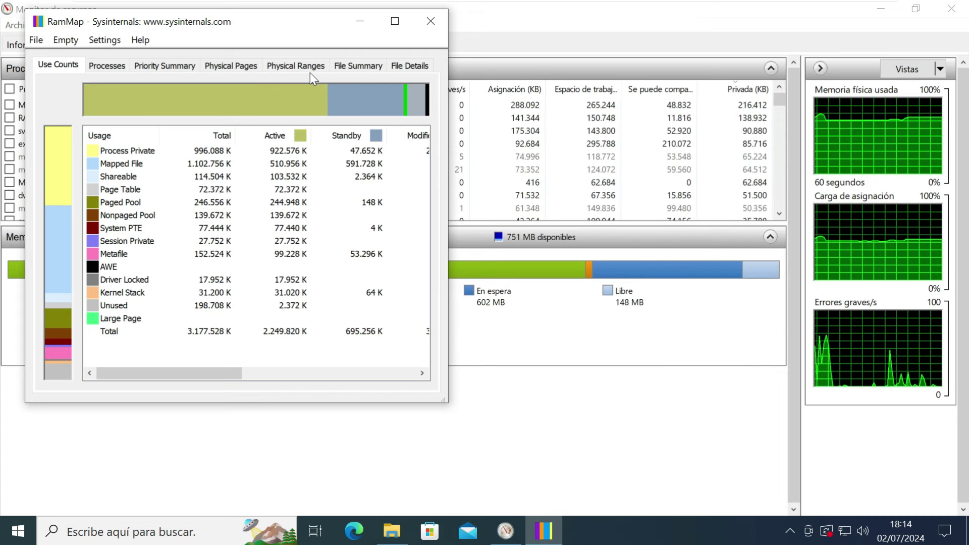
Step: Empty the standby list in RamMap, keeping the standby and free portions of Monitor de recursos' physical memory bar in view
drag(282, 22, 295, 51)
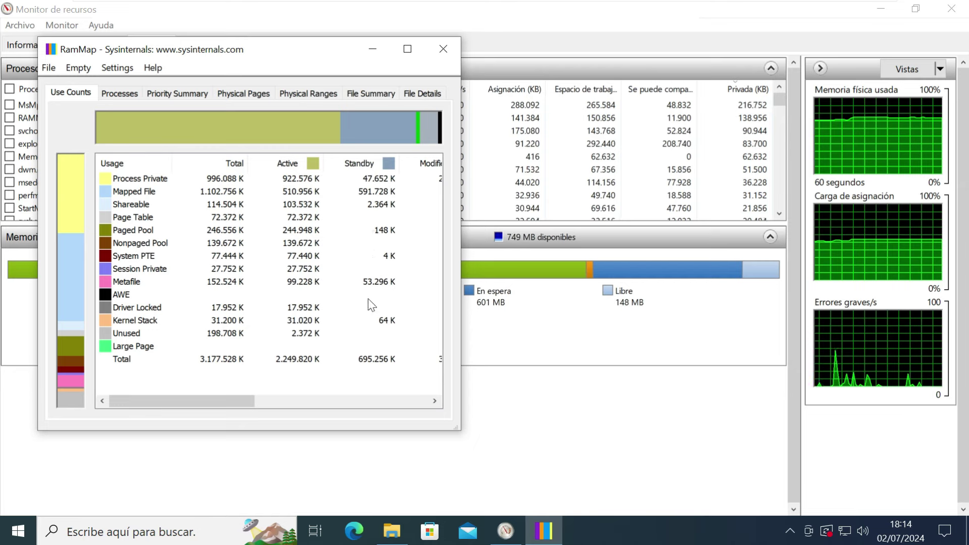
mouse_move(624, 277)
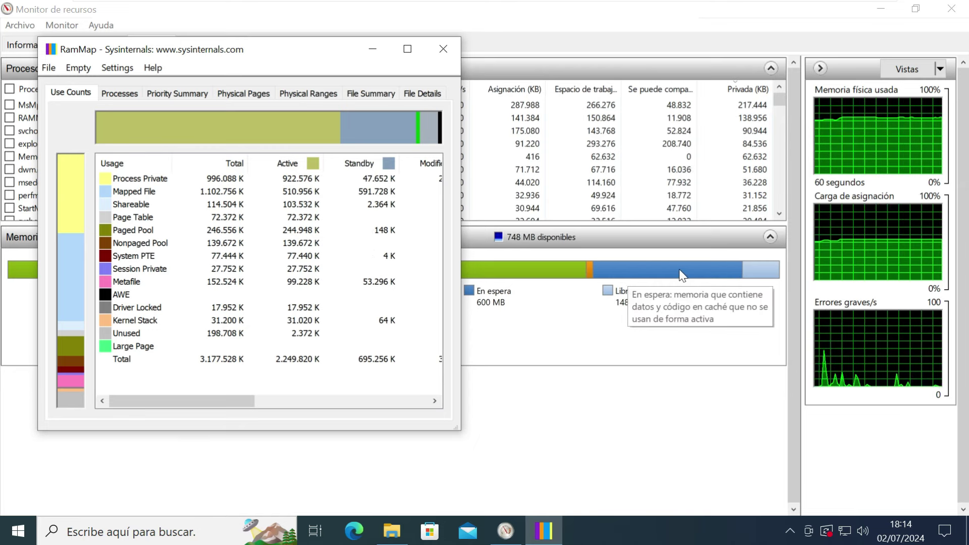
drag(284, 51, 351, 86)
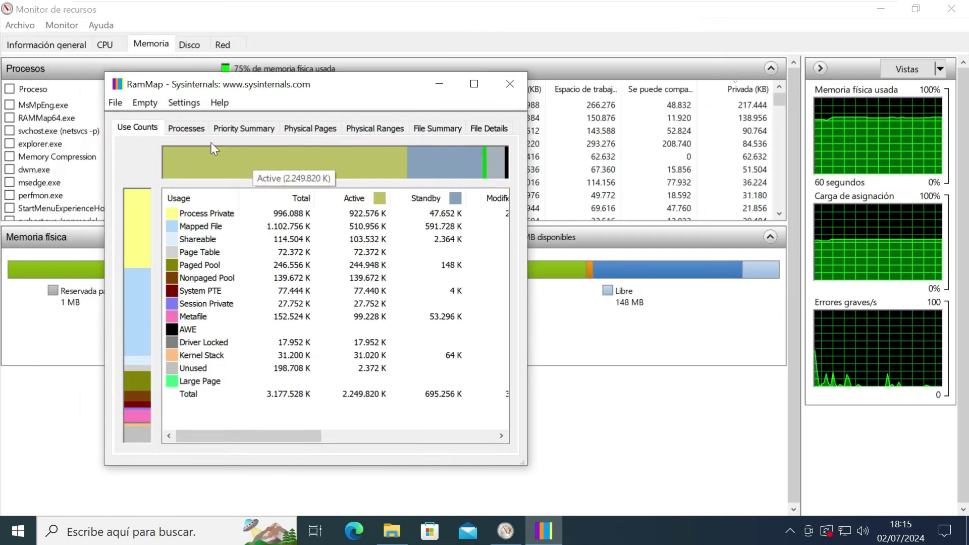
click(155, 105)
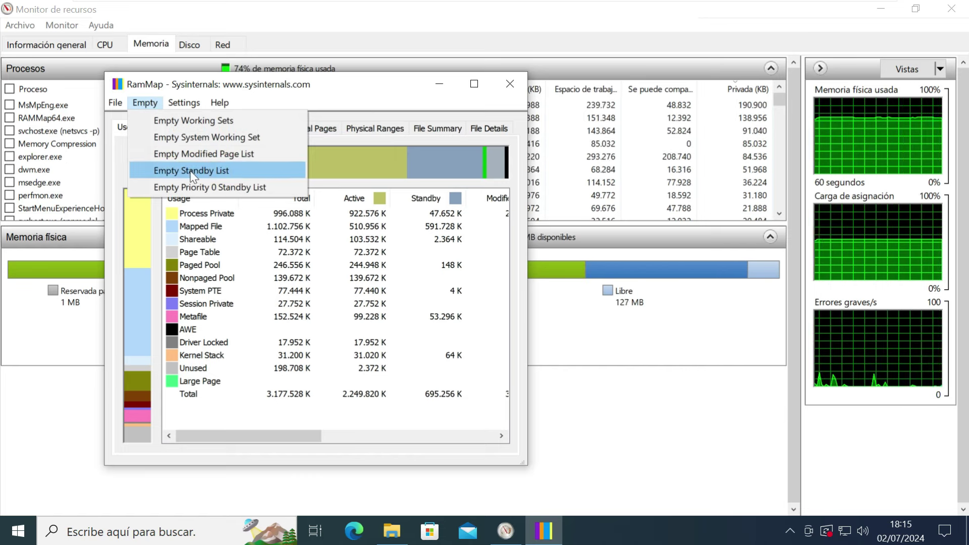
mouse_move(667, 277)
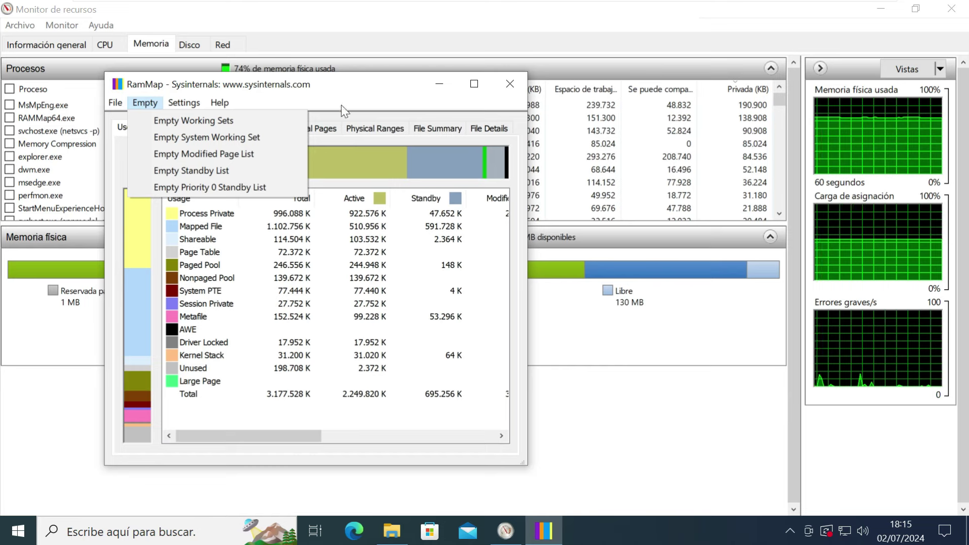
click(217, 173)
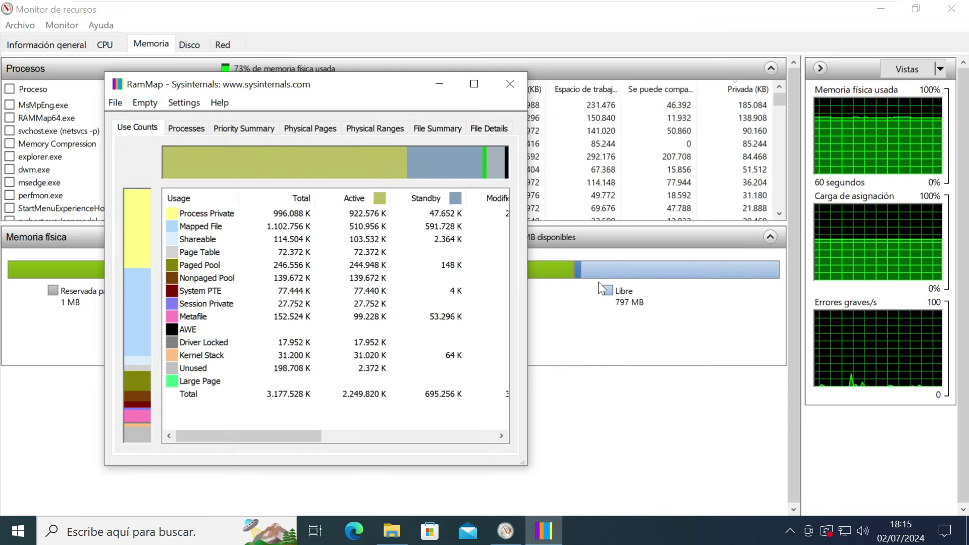
Step: Close Monitor de recursos and RamMap to return to the desktop
drag(405, 94, 684, 114)
click(952, 9)
click(795, 102)
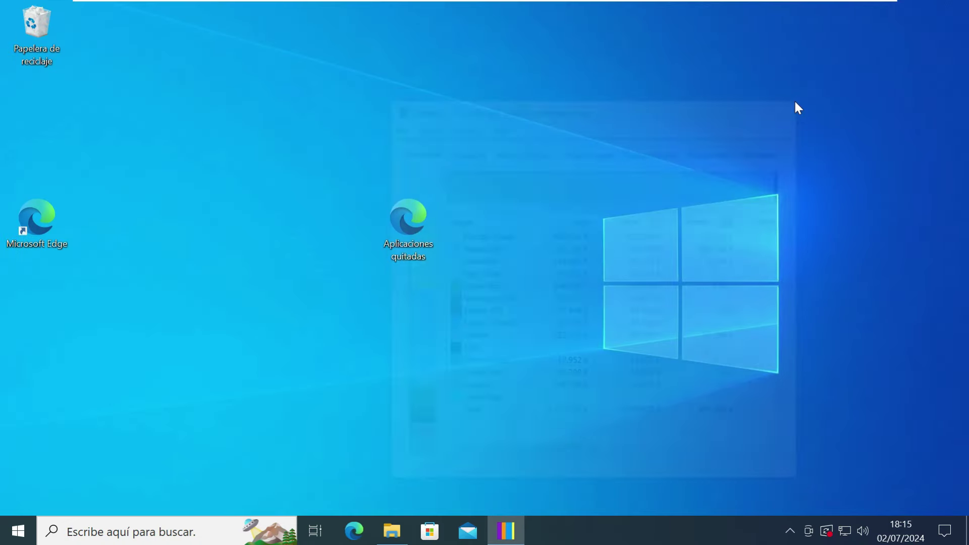